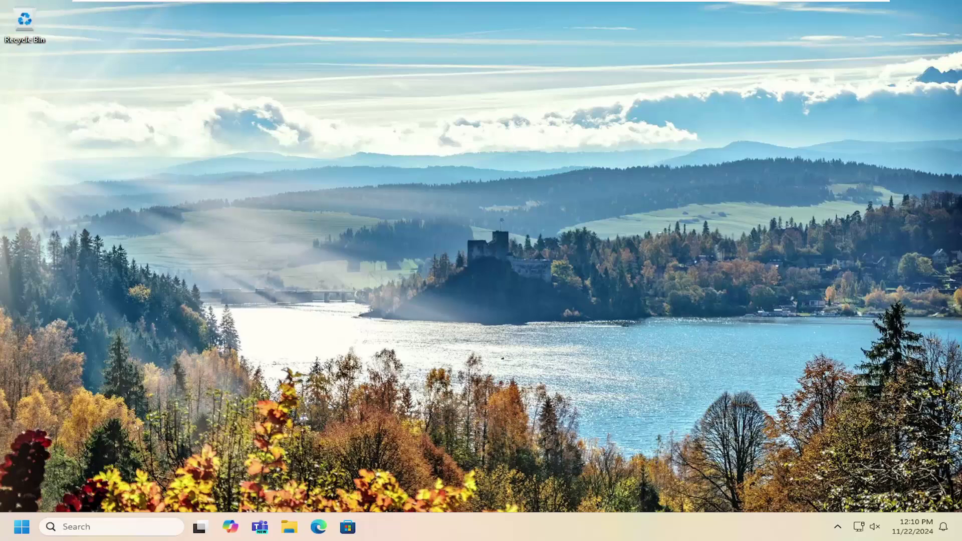
Step: Search the Start menu for 'disk cleanup' and launch the Disk Cleanup best match
left_click(21, 527)
type("disk")
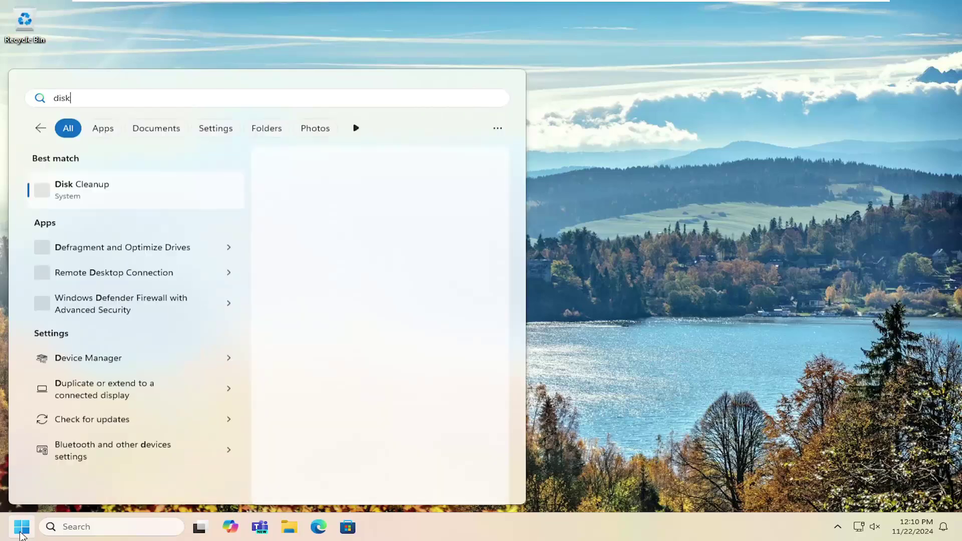
type(" cleanup")
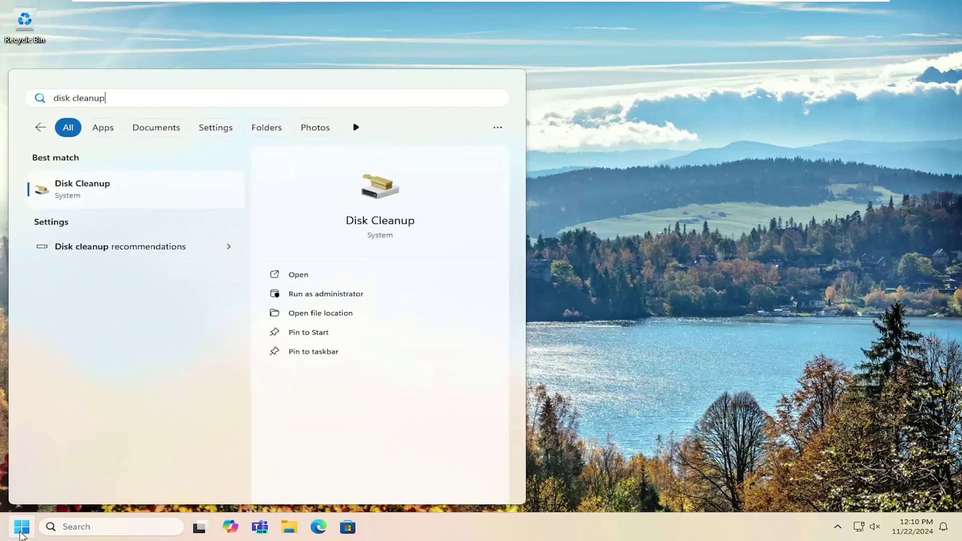
left_click(85, 197)
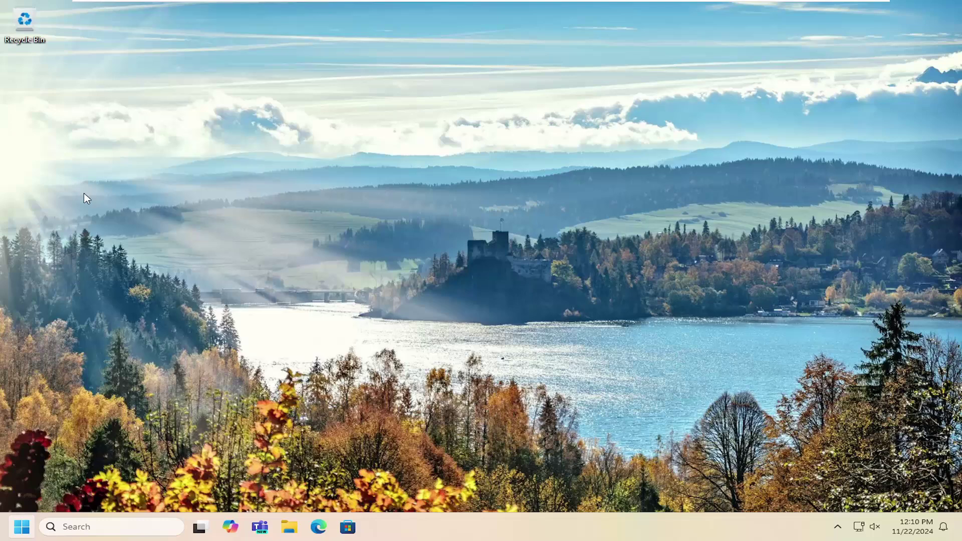
Step: Centre the Disk Cleanup for (C:) dialog and select Temporary files (66.3 MB) in the list
left_click_drag(122, 40, 457, 122)
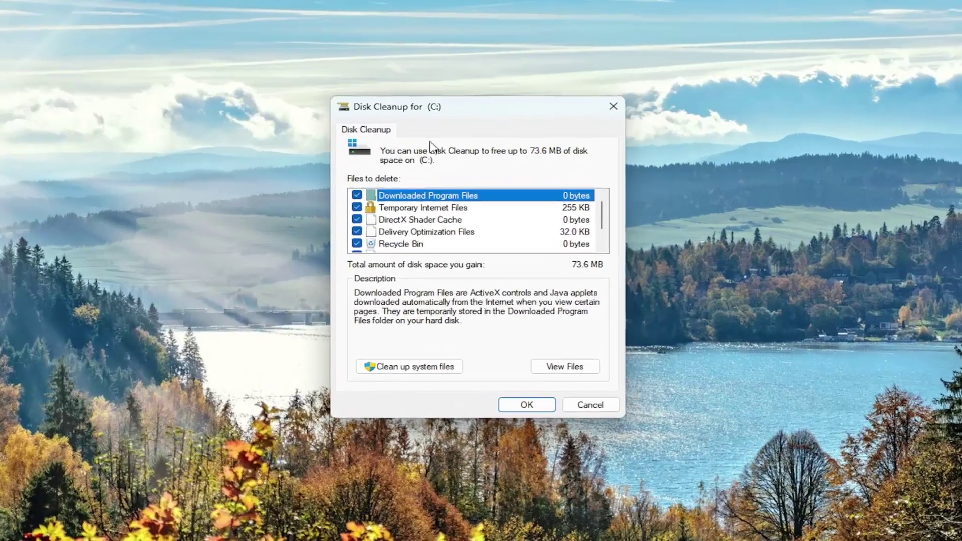
scroll(429, 250, "down", 2)
left_click(403, 242)
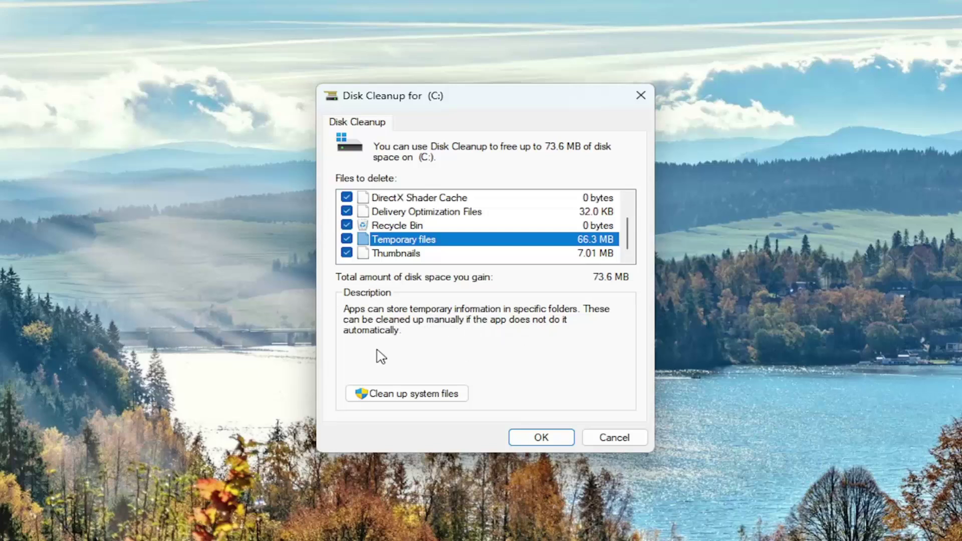
Step: Confirm permanent deletion of the checked files, about 73.6 MB, from drive C:
left_click(542, 443)
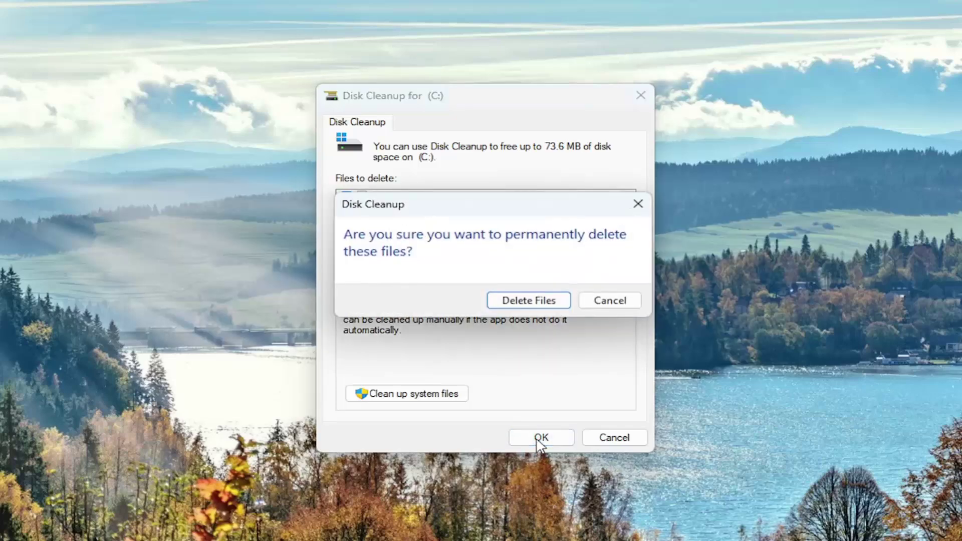
left_click(536, 304)
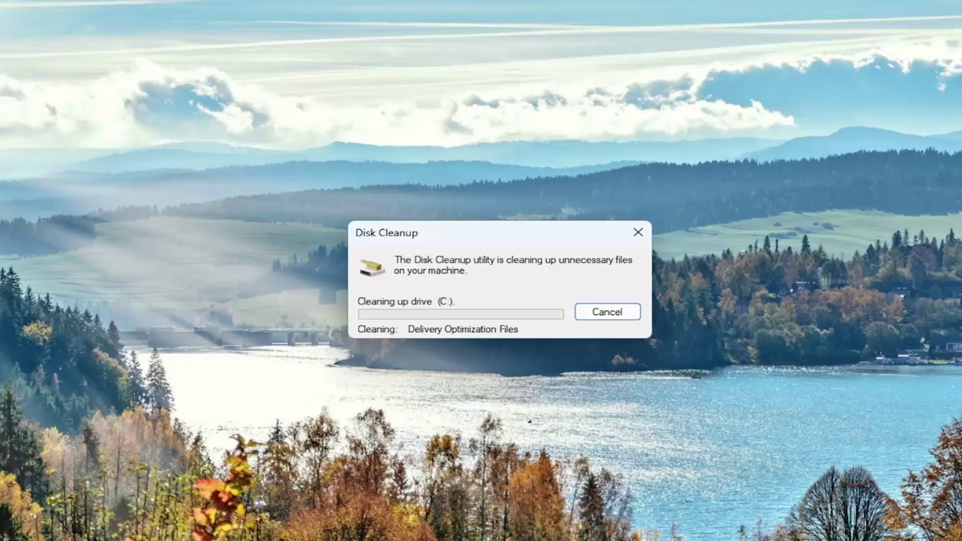